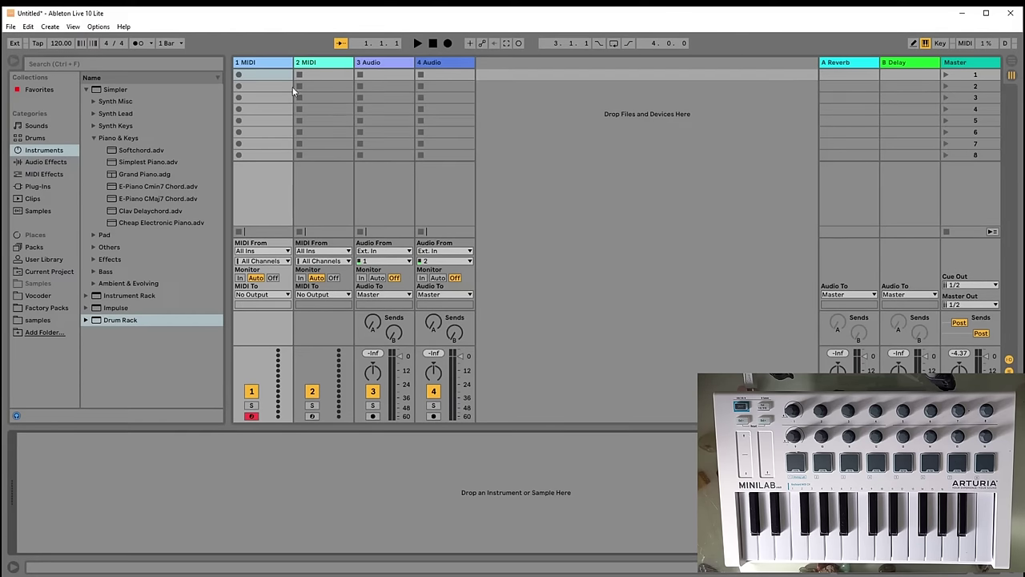
- Check the Link and MIDI preferences for the MiniLab mkII control surface and MIDI port settings
click(99, 27)
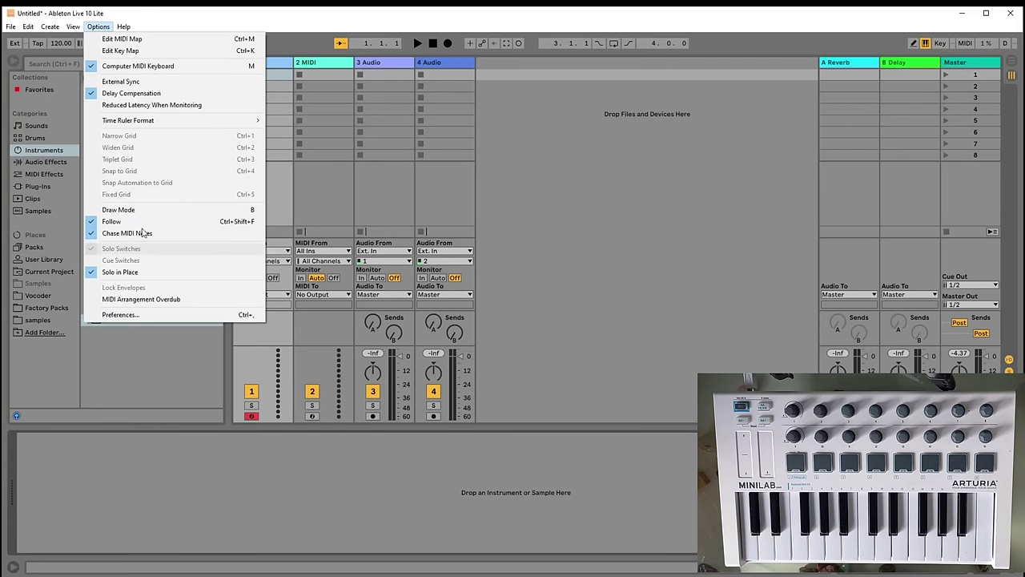
click(121, 314)
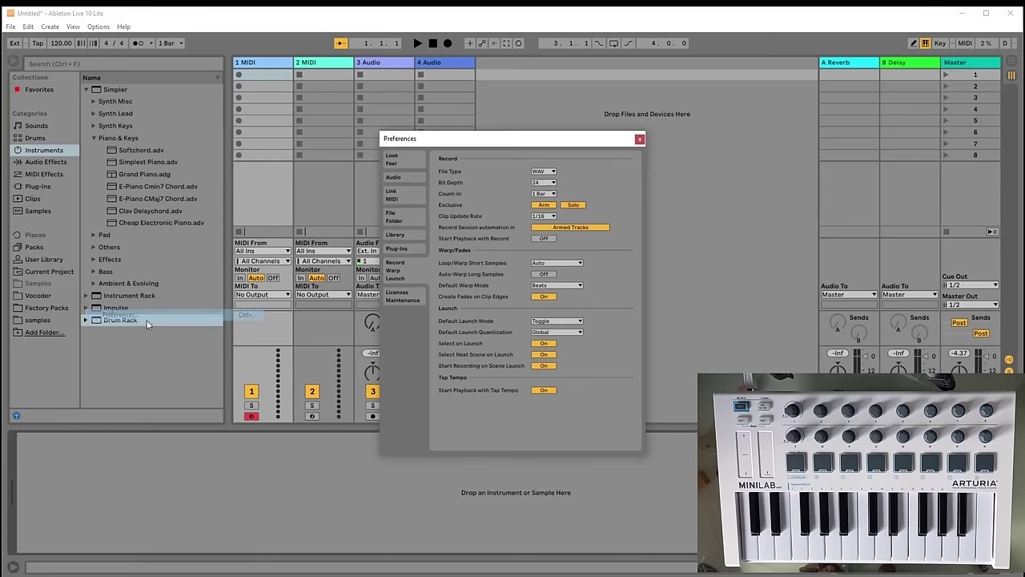
click(399, 196)
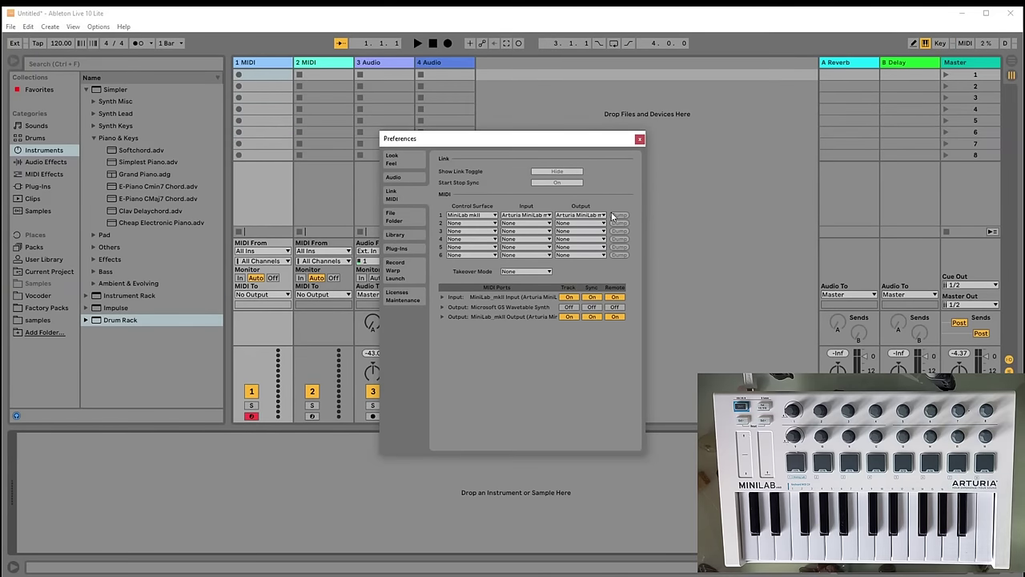
click(640, 141)
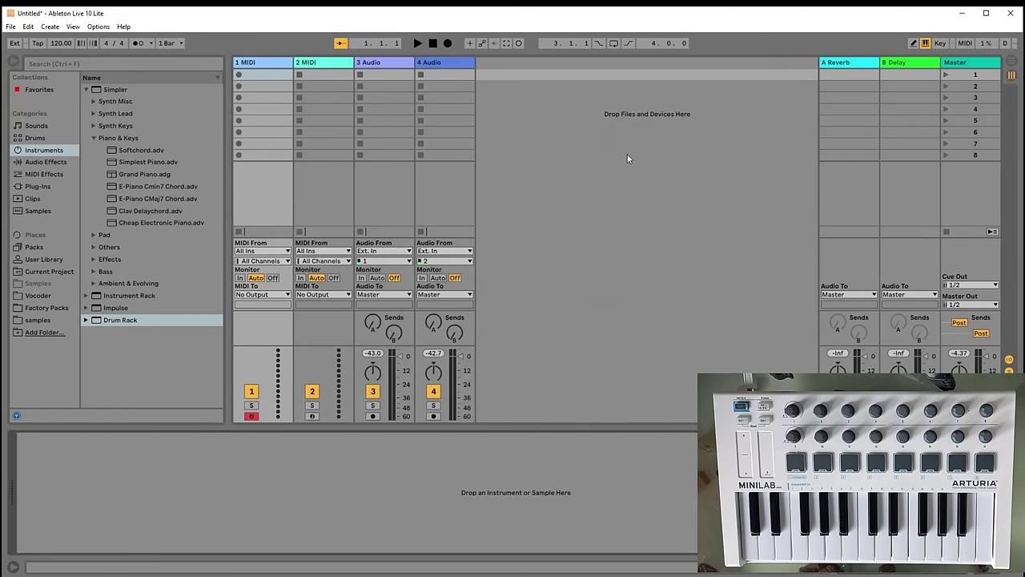
- Load the Grand Piano instrument from the Simpler Piano & Keys presets onto the first MIDI track
click(39, 163)
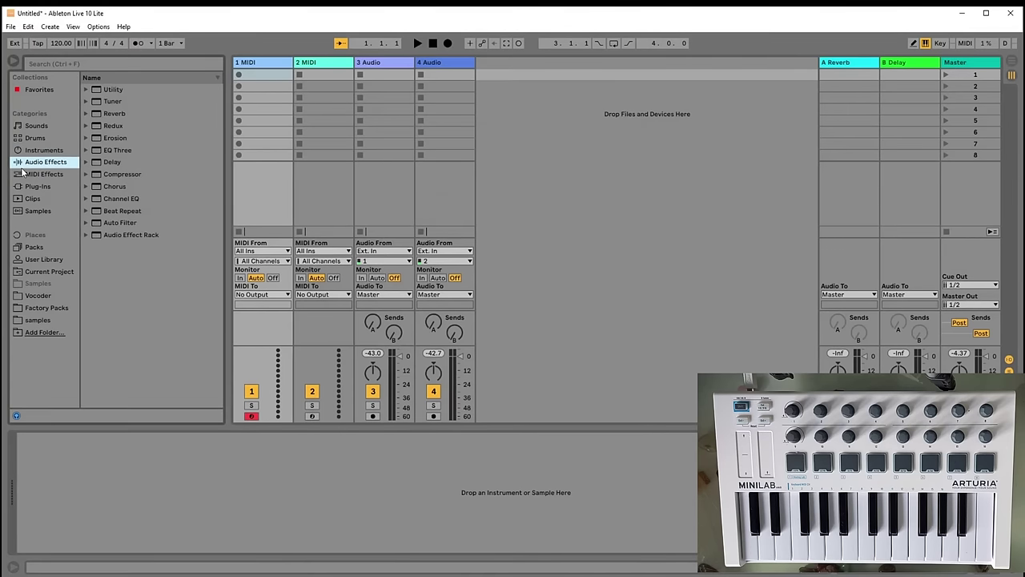
click(23, 173)
click(44, 150)
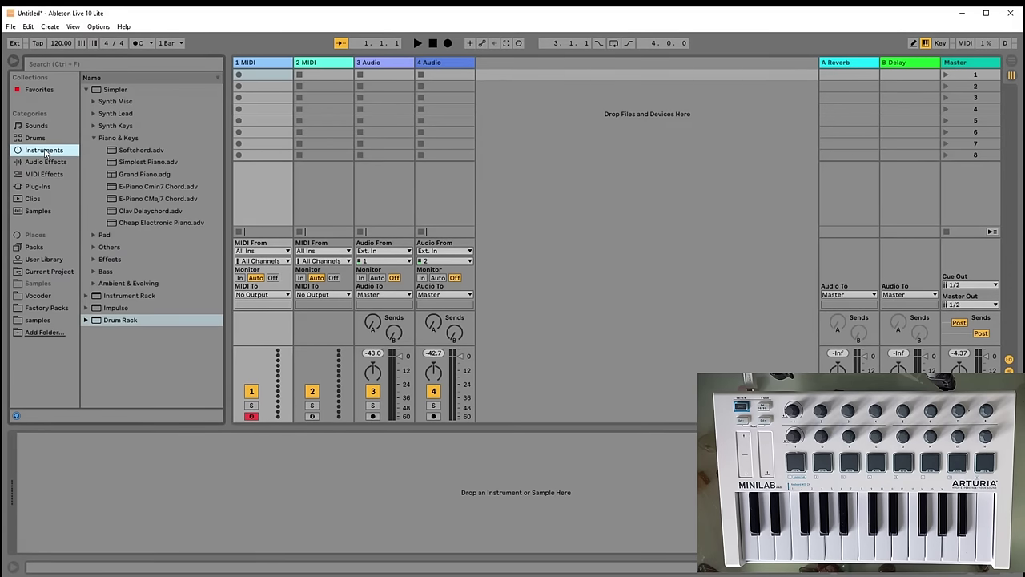
click(142, 174)
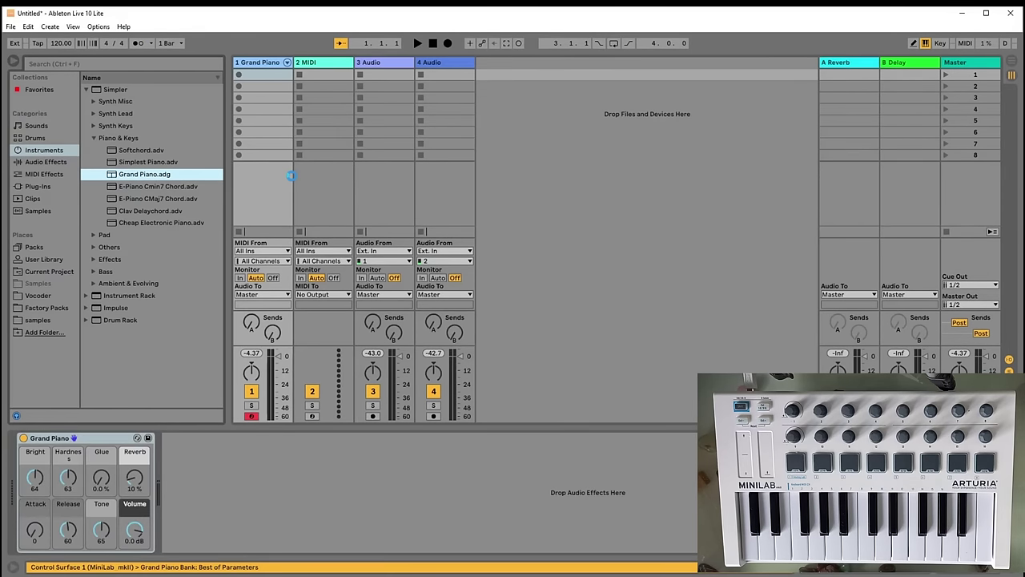
click(260, 190)
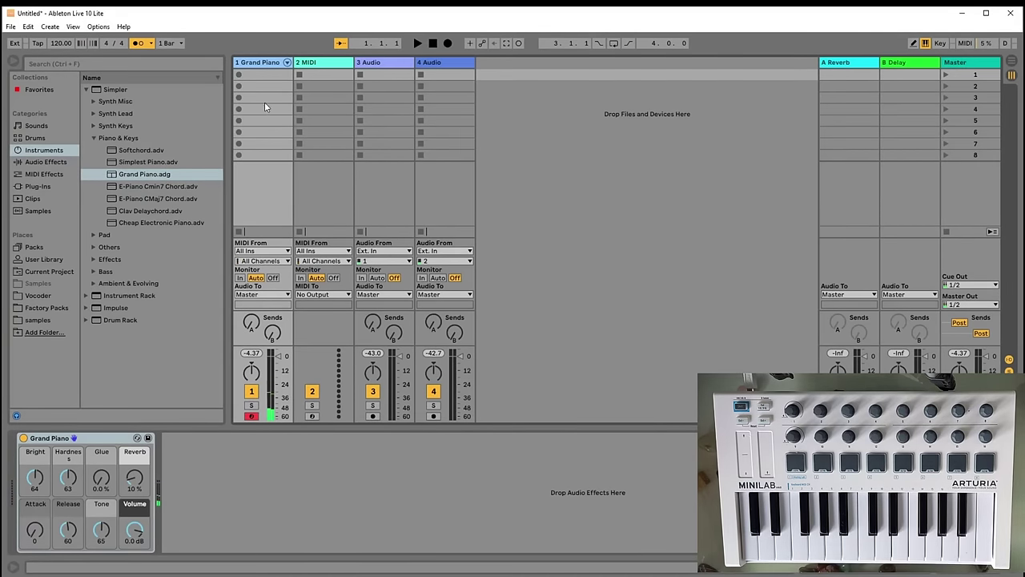
- Record a clip in the Grand Piano track's first slot and stop both playback and the metronome
click(263, 74)
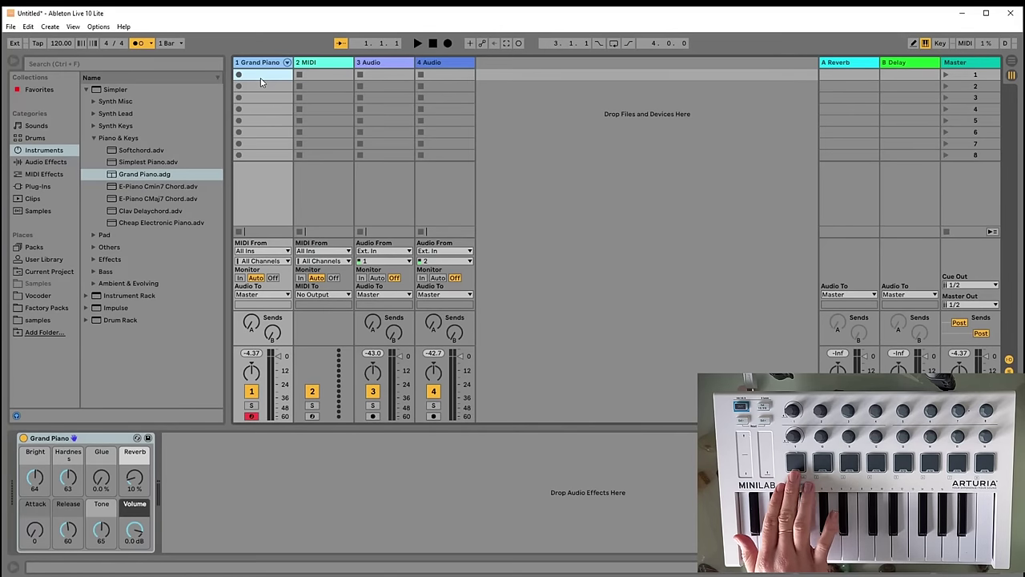
key(Return)
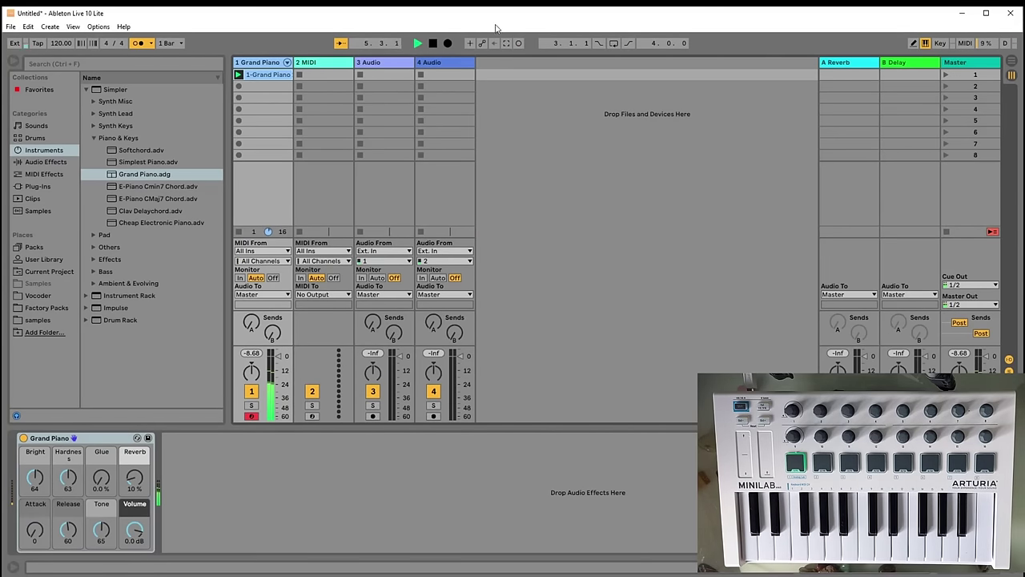
click(432, 44)
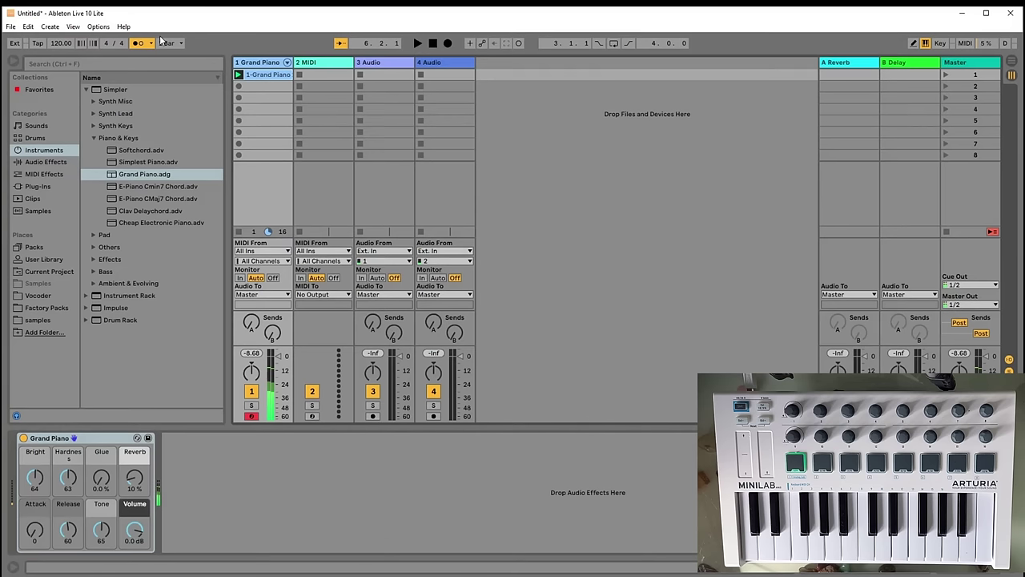
click(139, 43)
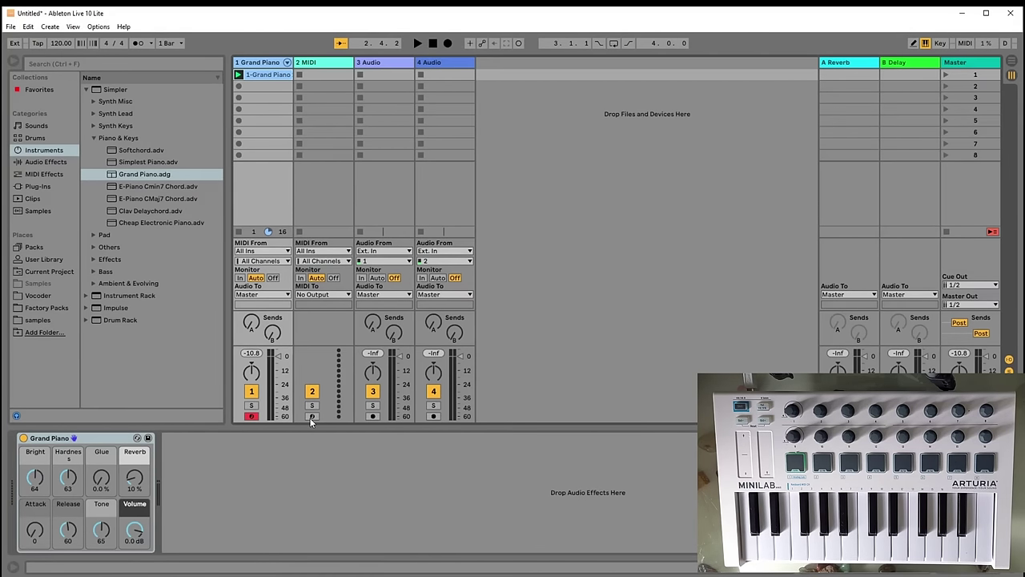
- Delete the recorded clip from the Grand Piano track and arm the second MIDI track
click(322, 66)
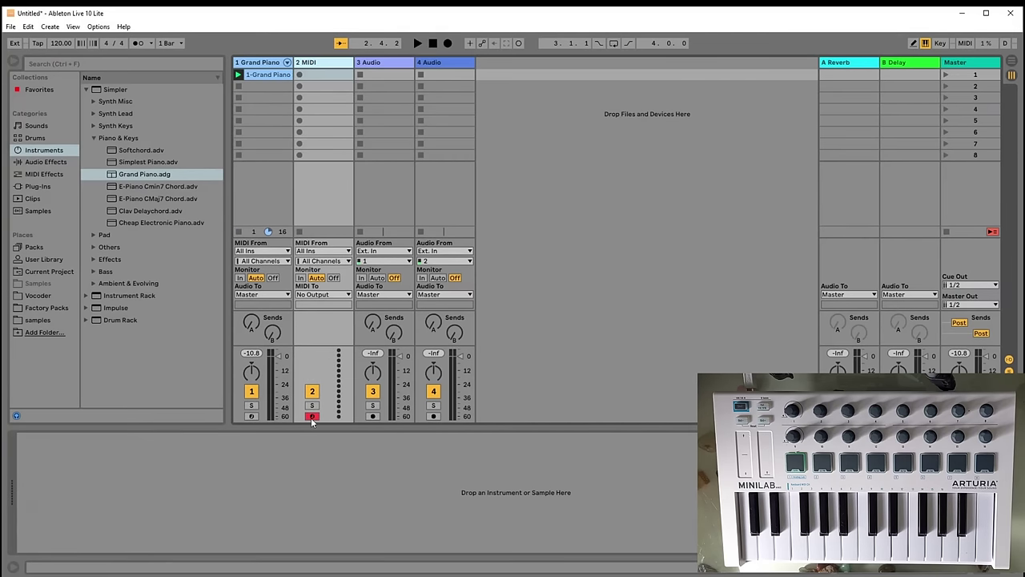
click(251, 416)
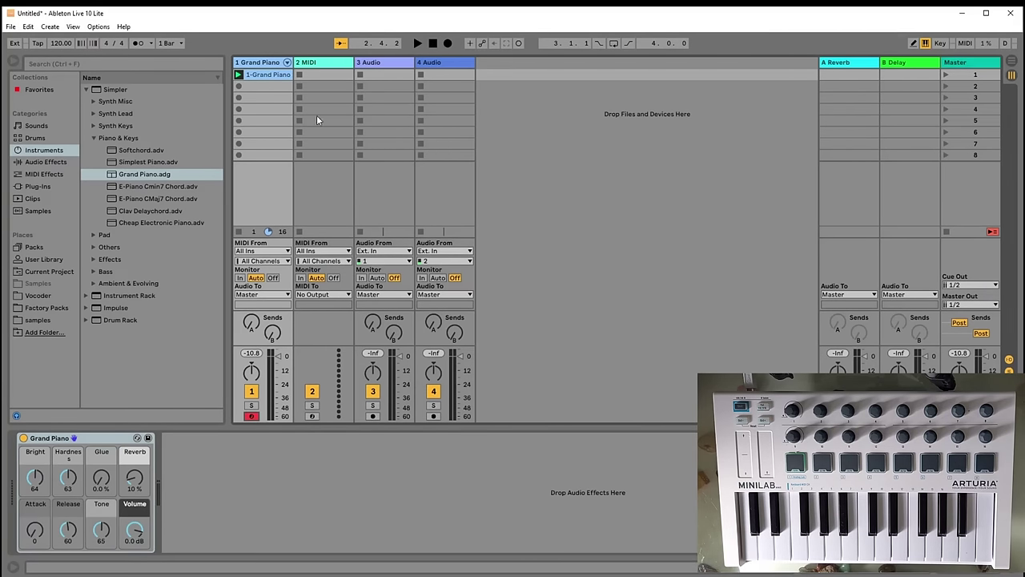
key(Delete)
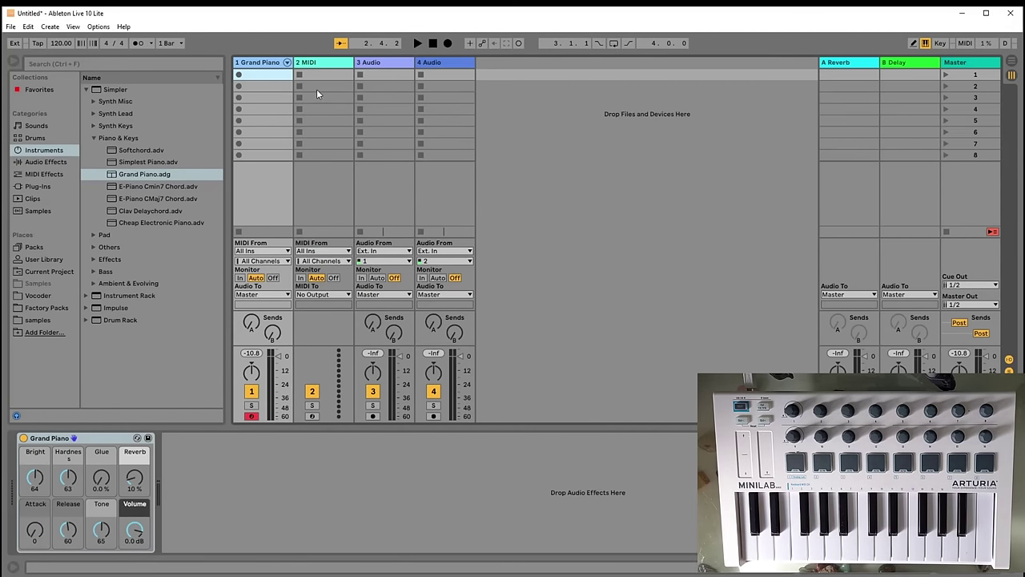
click(324, 64)
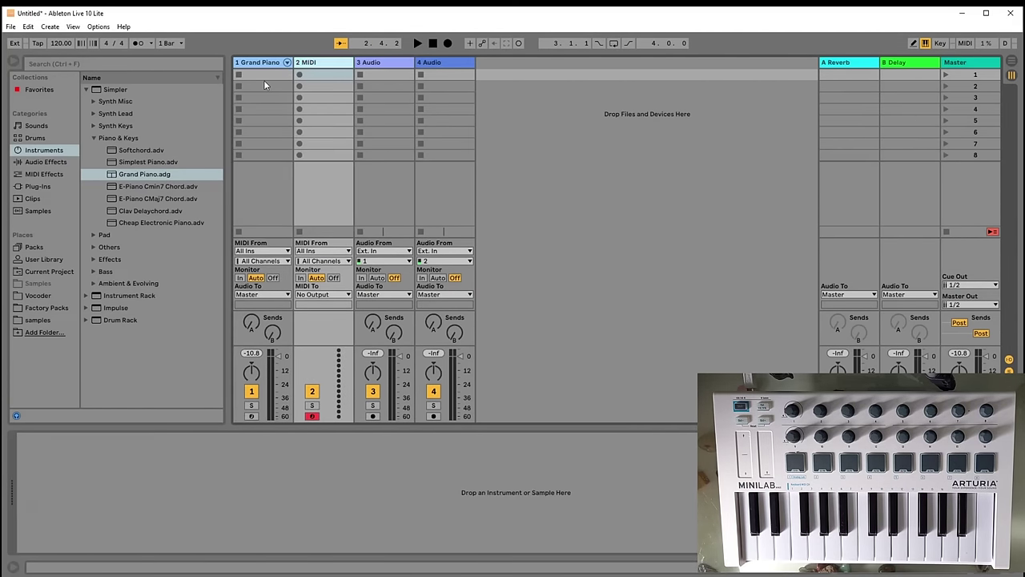
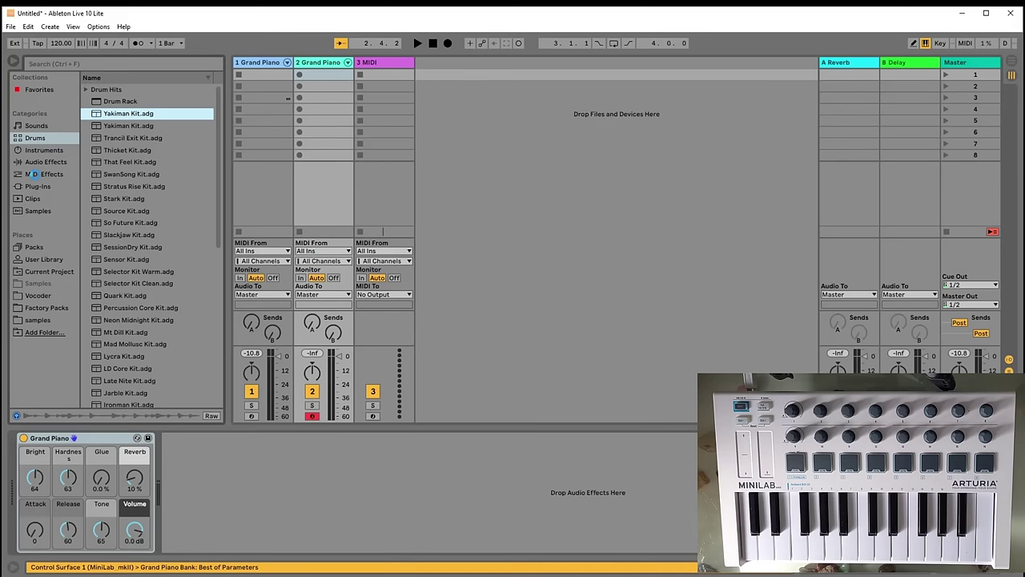
- Add the -12 preset of the Pitch MIDI effect to the Yakiman Kit track
click(33, 175)
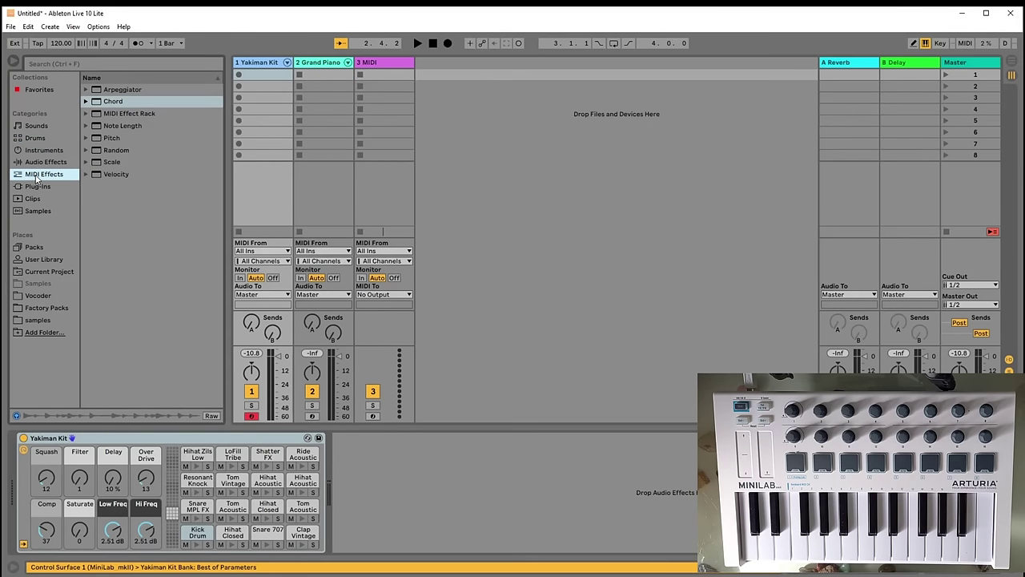
click(86, 138)
click(120, 150)
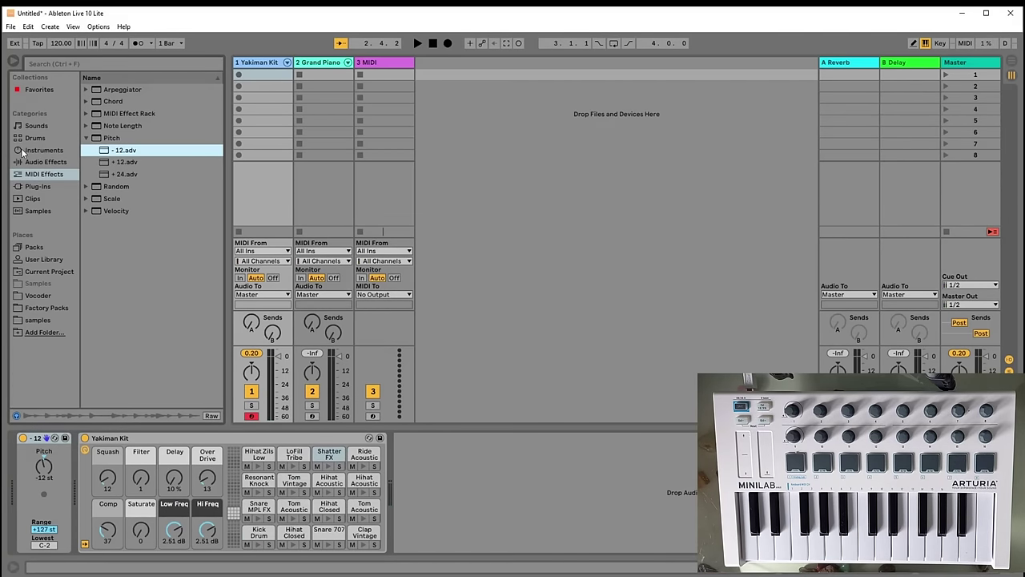
- Find the Rock Electric Bass preset among the browser's sounds and load it onto the third MIDI track
click(41, 151)
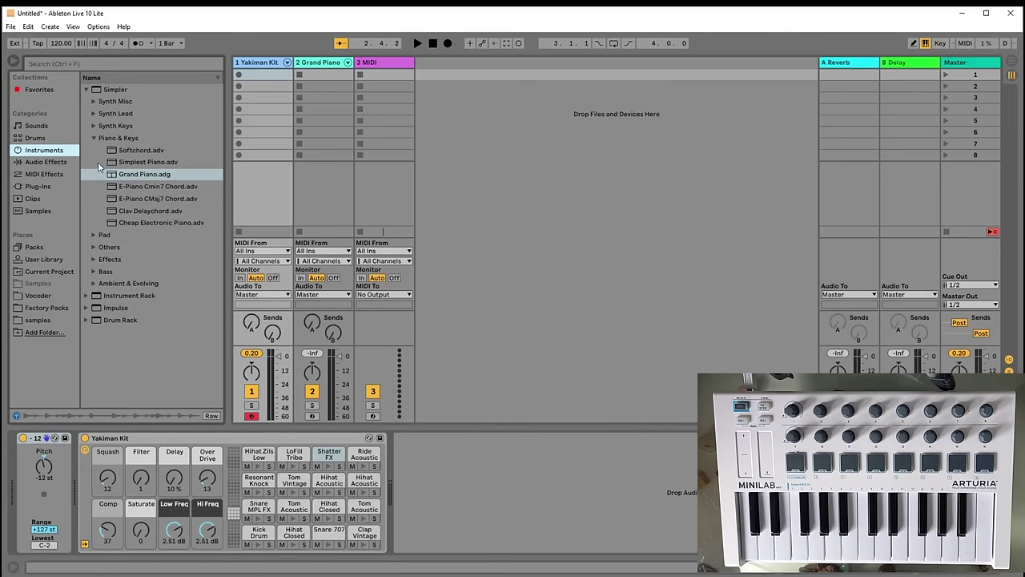
click(35, 138)
scroll(104, 136, down, 2)
scroll(104, 135, up, 2)
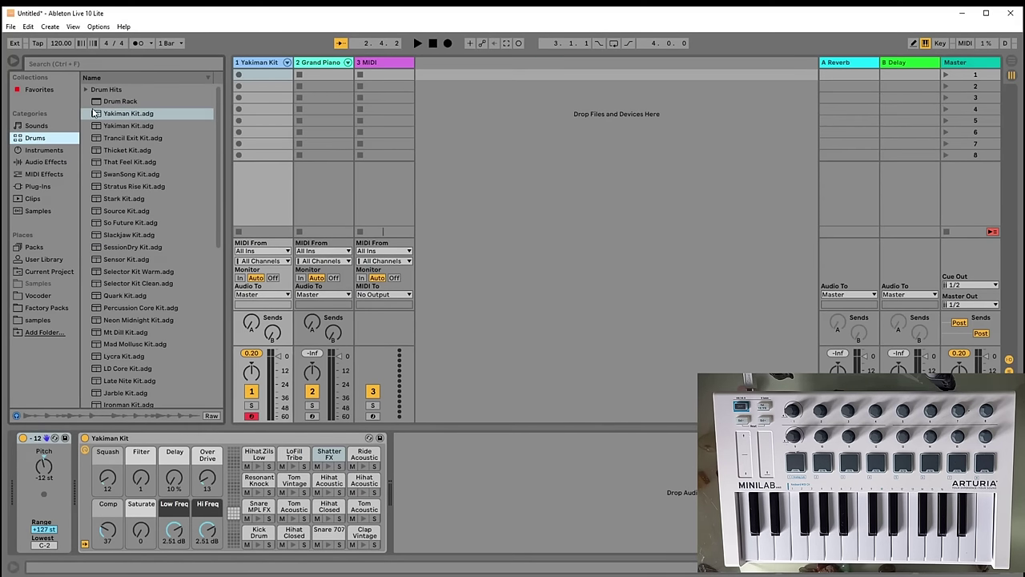
click(86, 89)
click(87, 90)
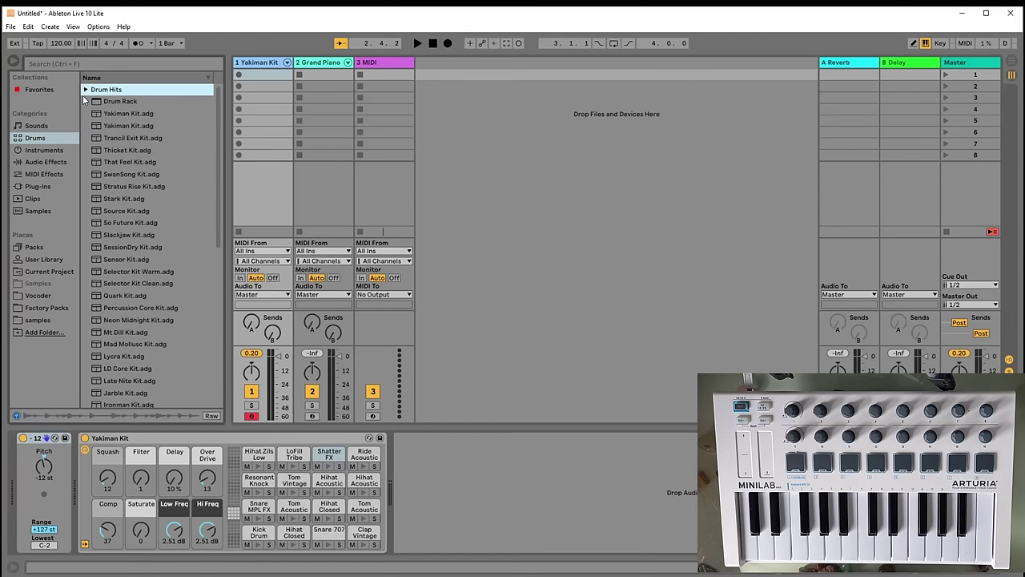
scroll(93, 120, down, 5)
scroll(92, 124, up, 3)
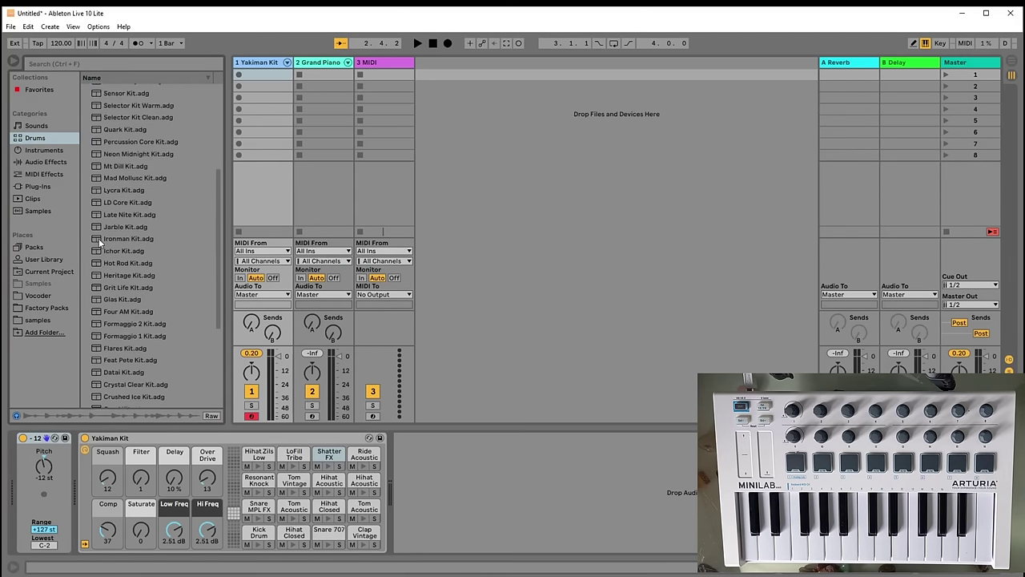
click(41, 148)
click(36, 126)
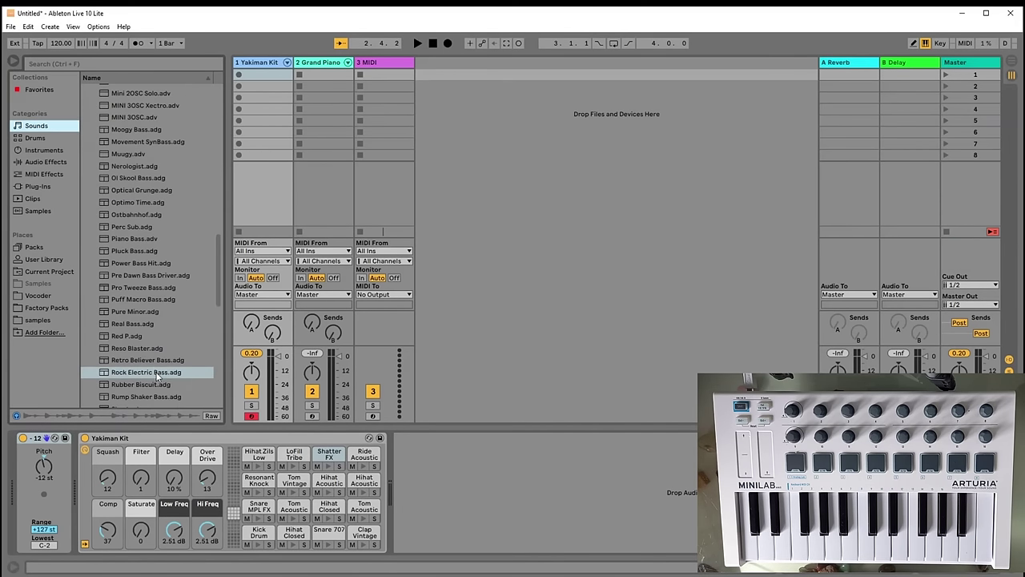
drag(156, 375, 399, 92)
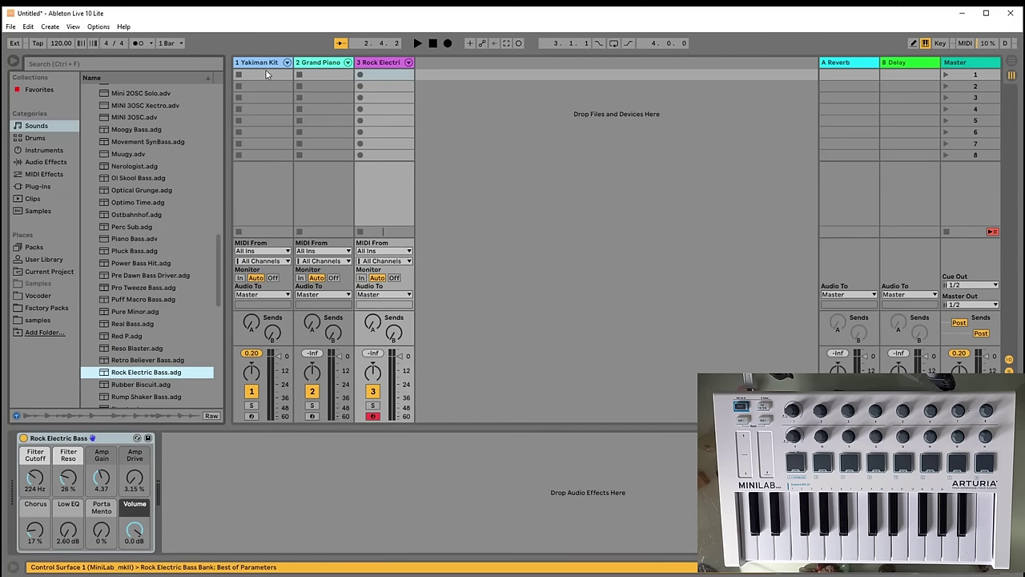
- MIDI-map the Arm switches of the three tracks to controller pads, using G#1 for Yakiman Kit and A1 for Grand Piano
click(264, 68)
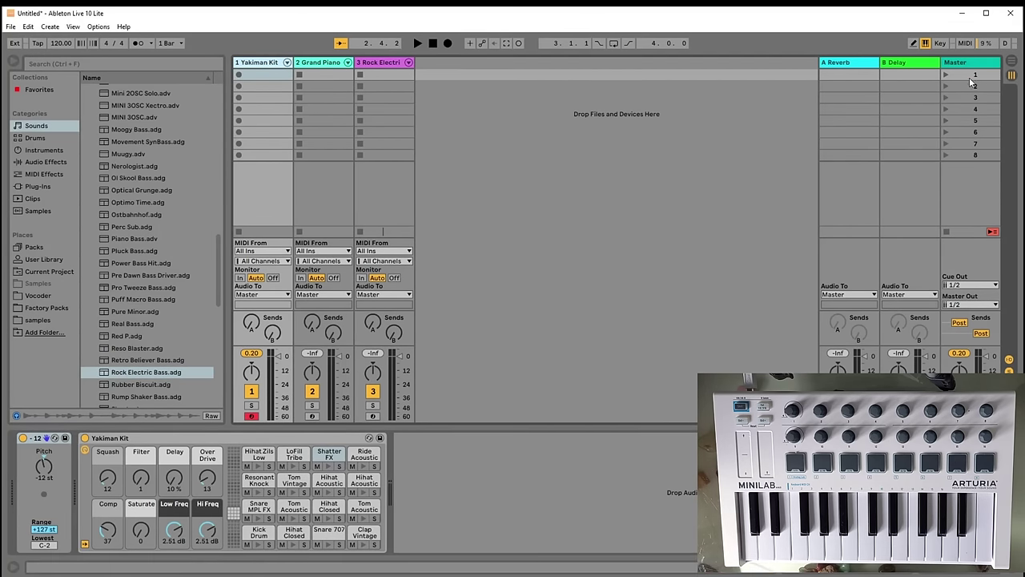
click(965, 42)
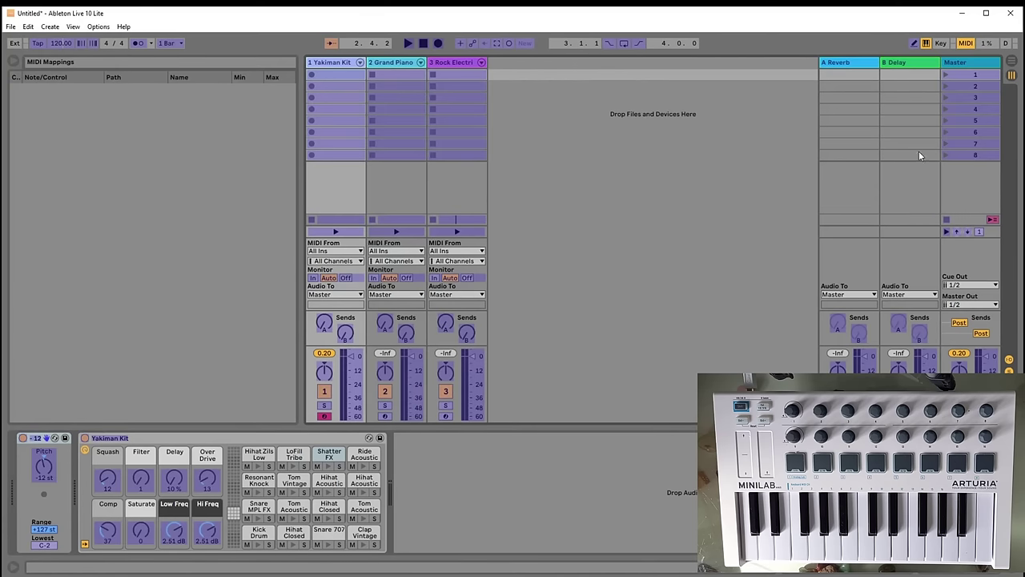
click(324, 416)
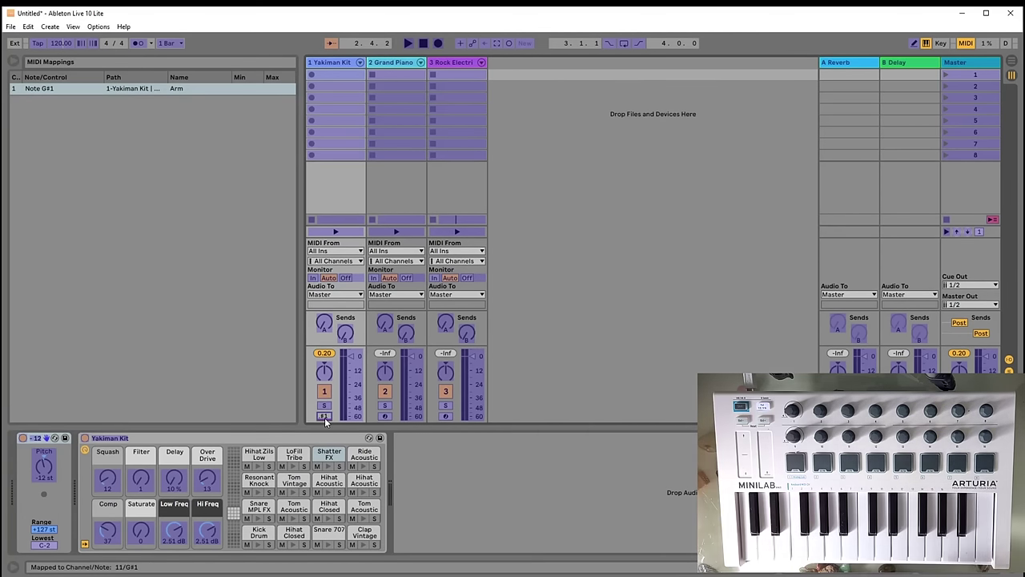
click(387, 417)
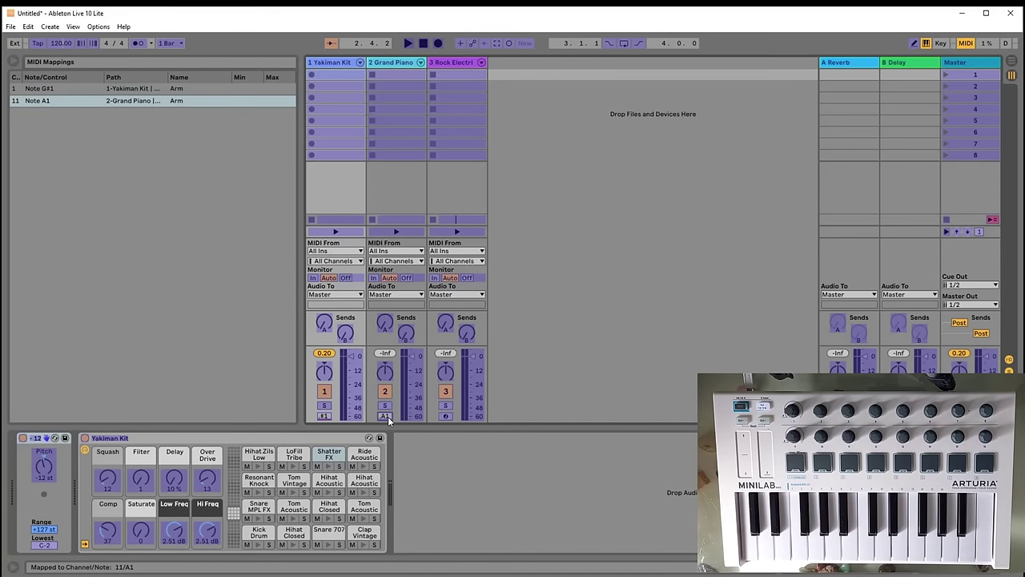
click(446, 415)
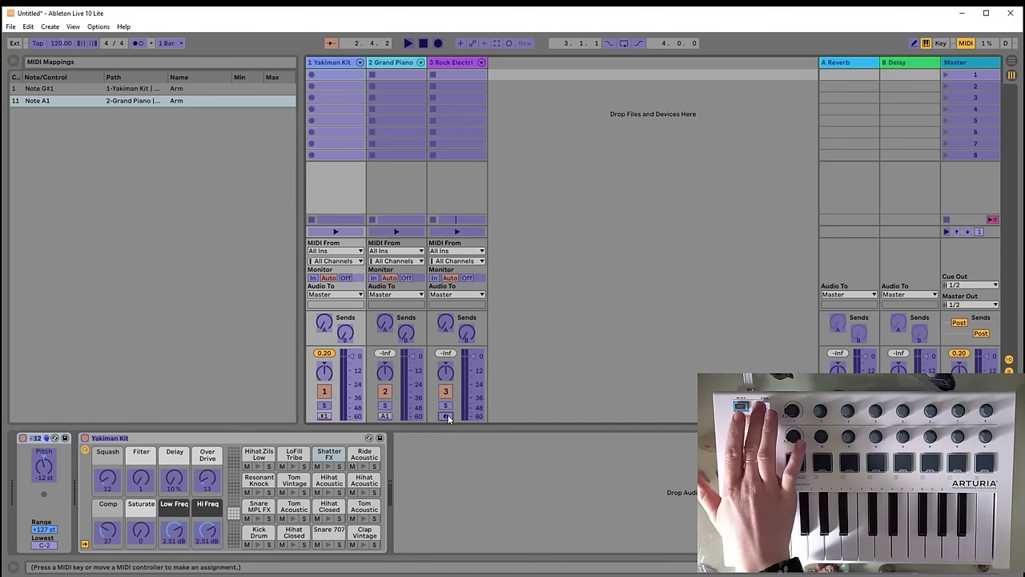
click(966, 45)
click(966, 45)
click(965, 45)
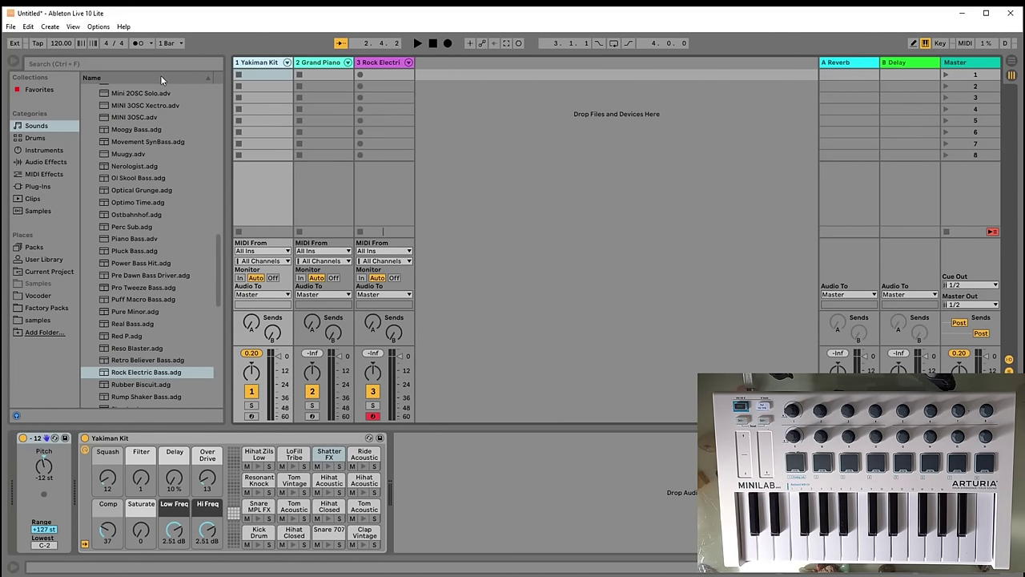
- Set the default clip launch mode to Toggle in the program's launch preferences
click(97, 28)
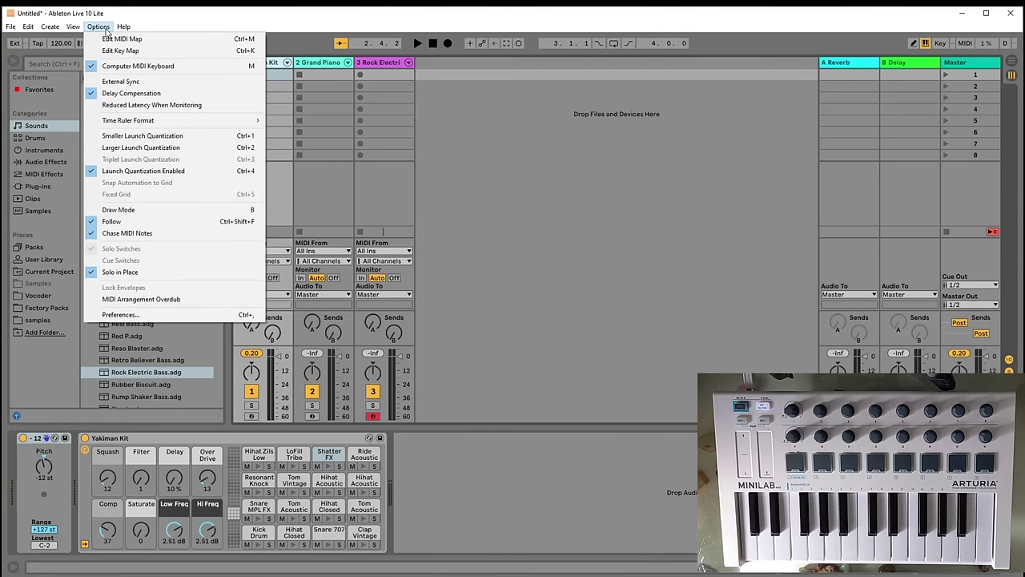
click(136, 315)
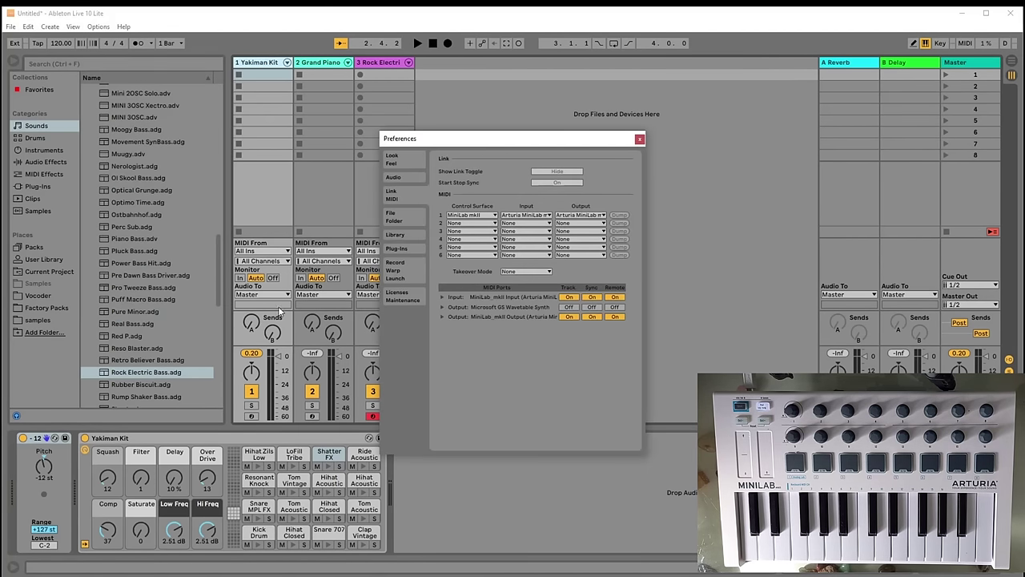
click(400, 278)
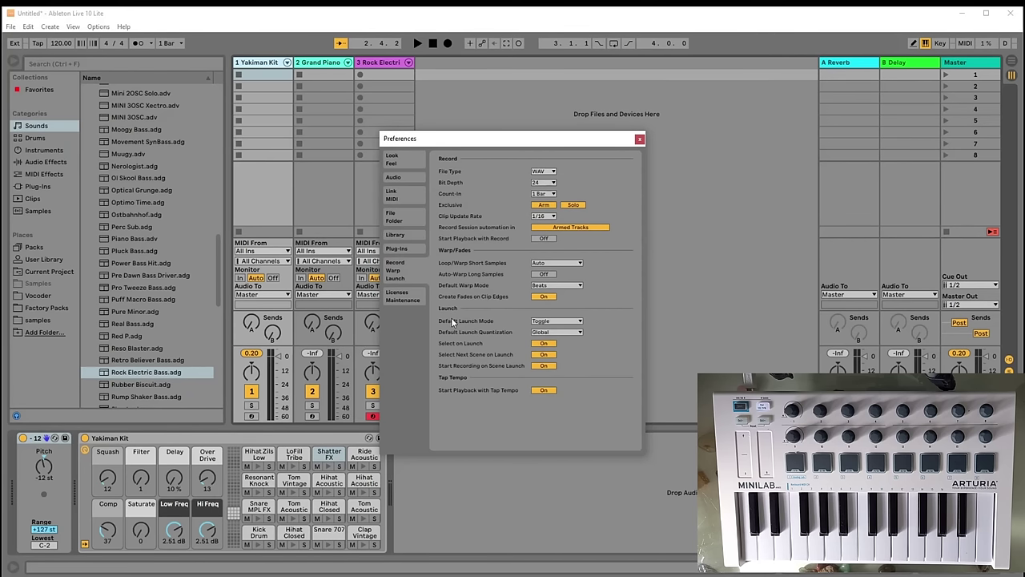
click(548, 321)
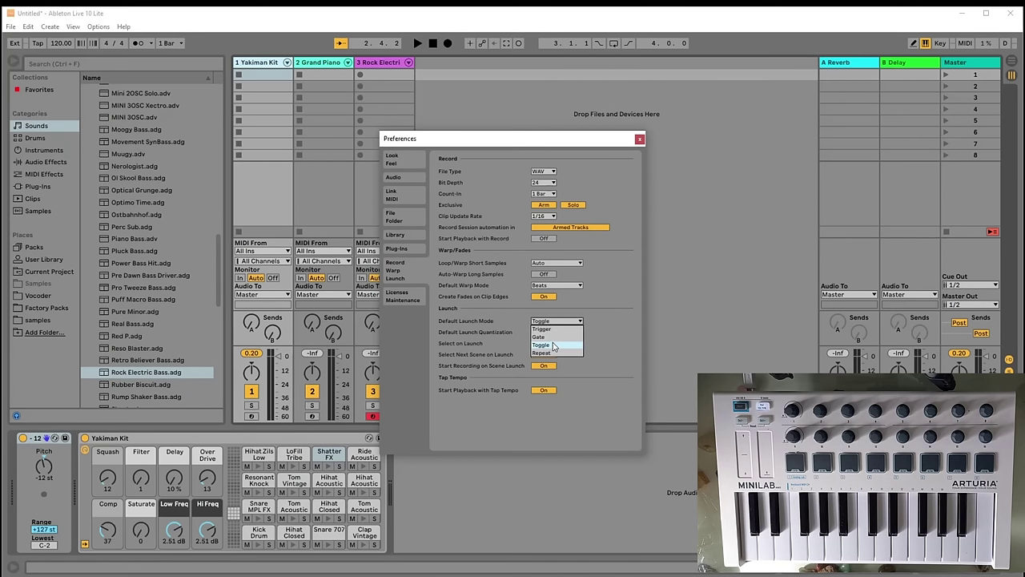
click(552, 344)
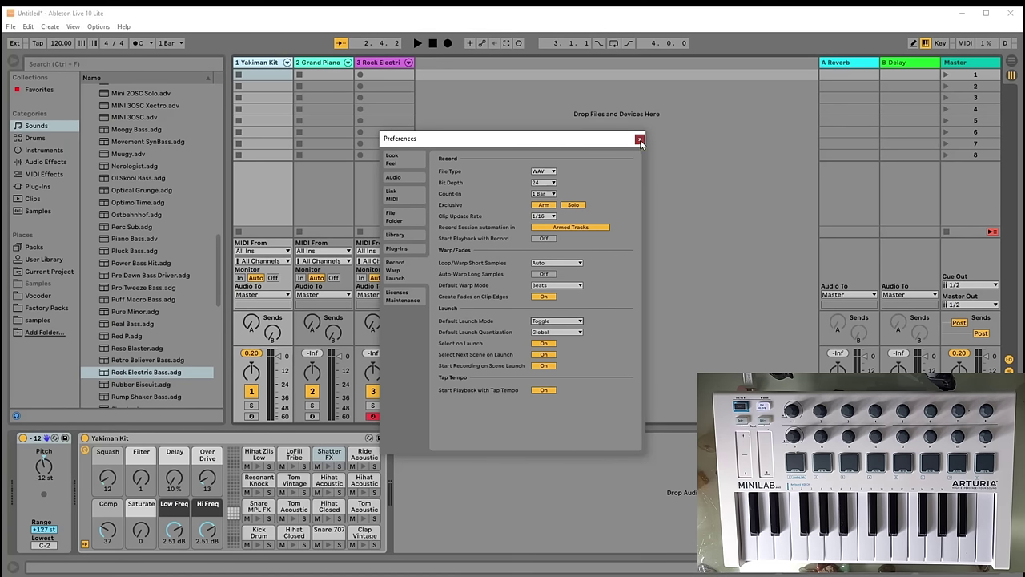
key(Escape)
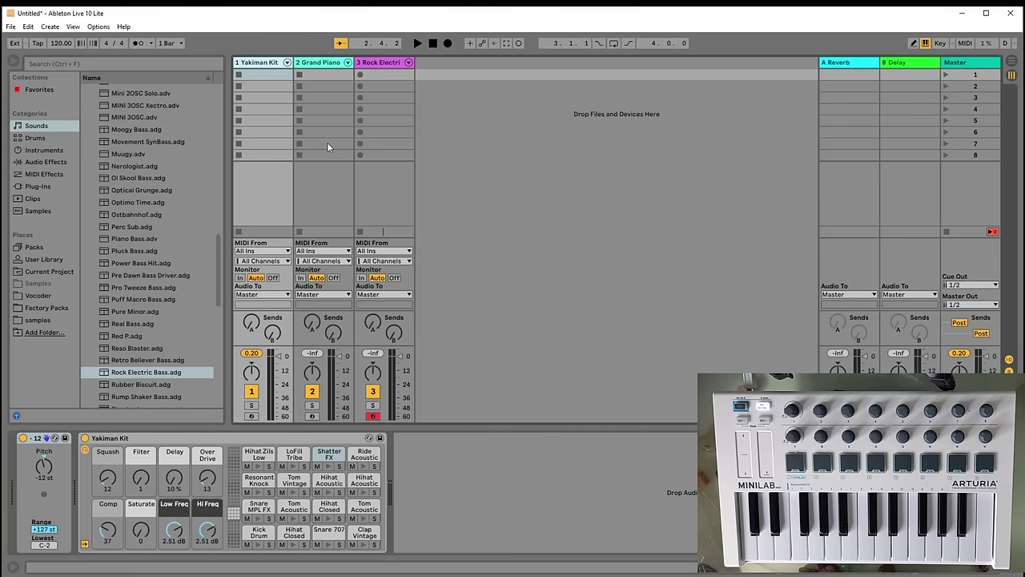
- Set the record quantization to Sixteenth-Note Quantization
click(28, 27)
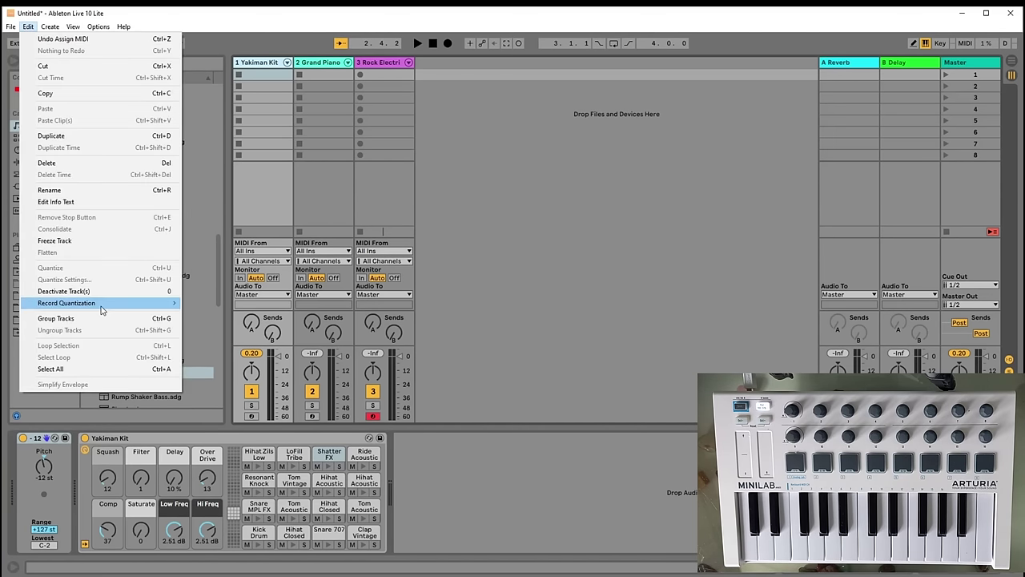
mouse_move(176, 310)
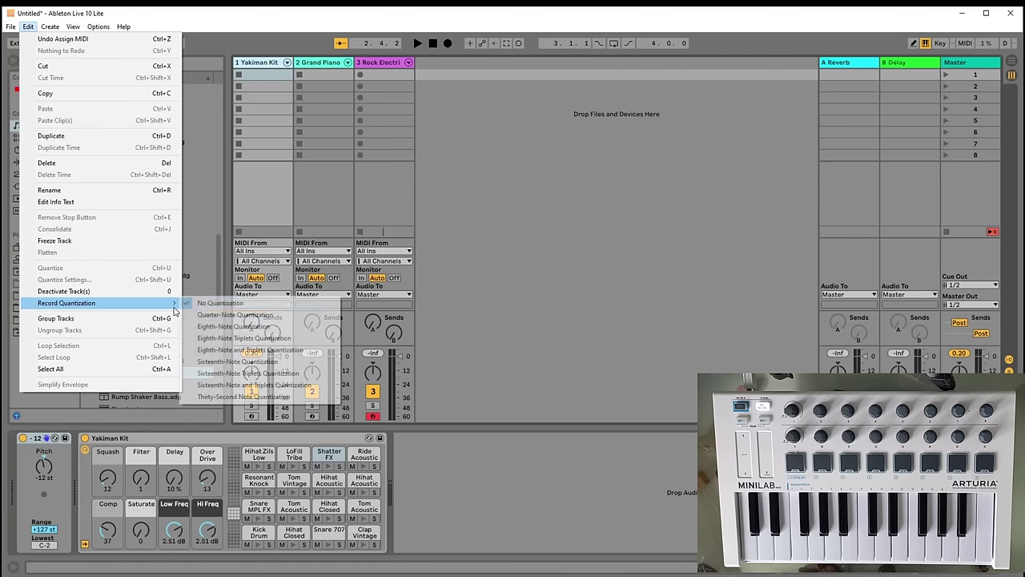
click(272, 362)
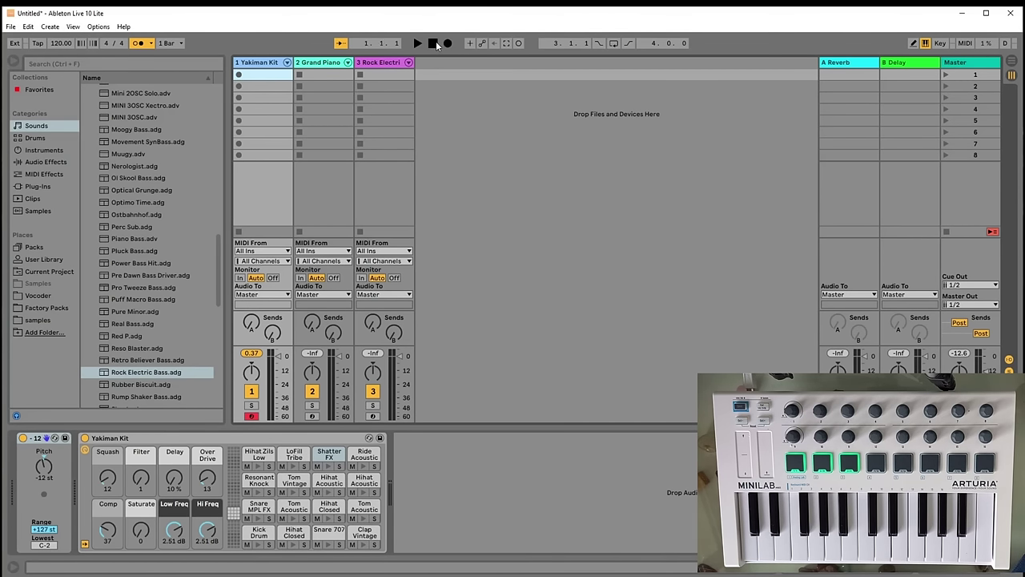
- Select the Yakiman Kit, Grand Piano and Rock Electric Bass tracks in turn to audition each instrument from the controller
click(272, 177)
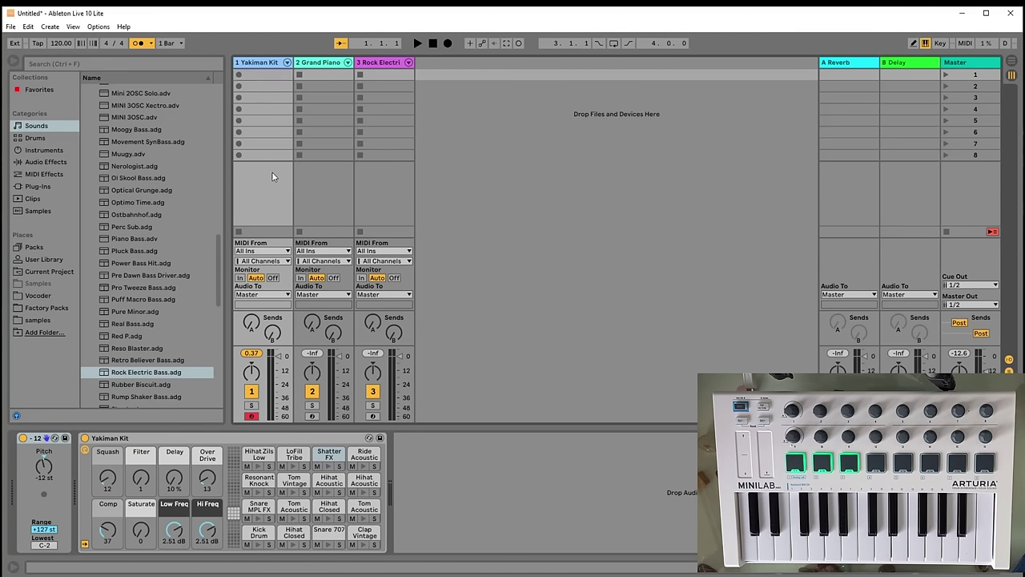
click(333, 186)
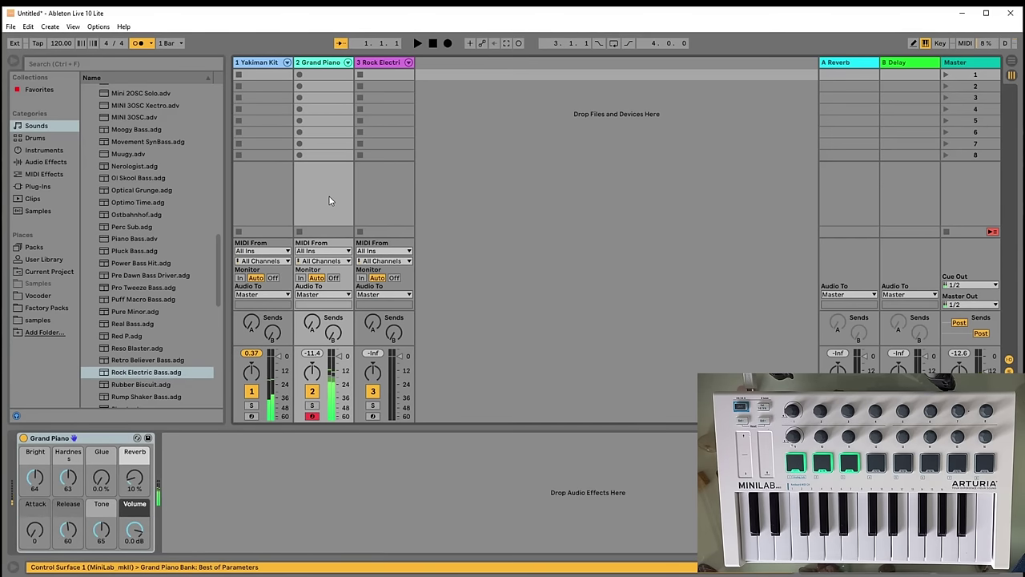
click(387, 192)
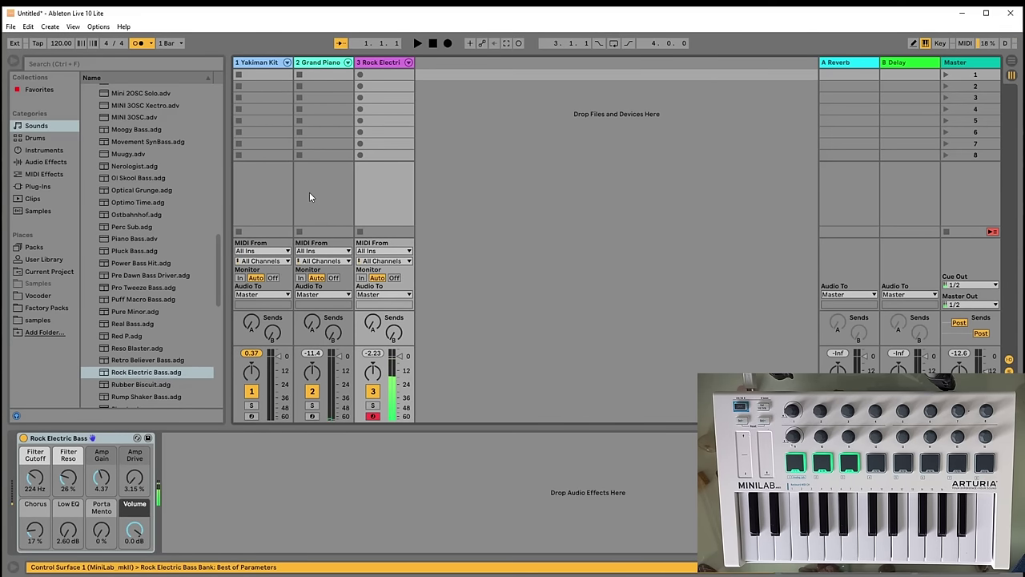
- Record a 4-beat drum loop, a 16-beat piano loop and a bass clip into the three tracks' first-scene slots, and stop playback
click(258, 188)
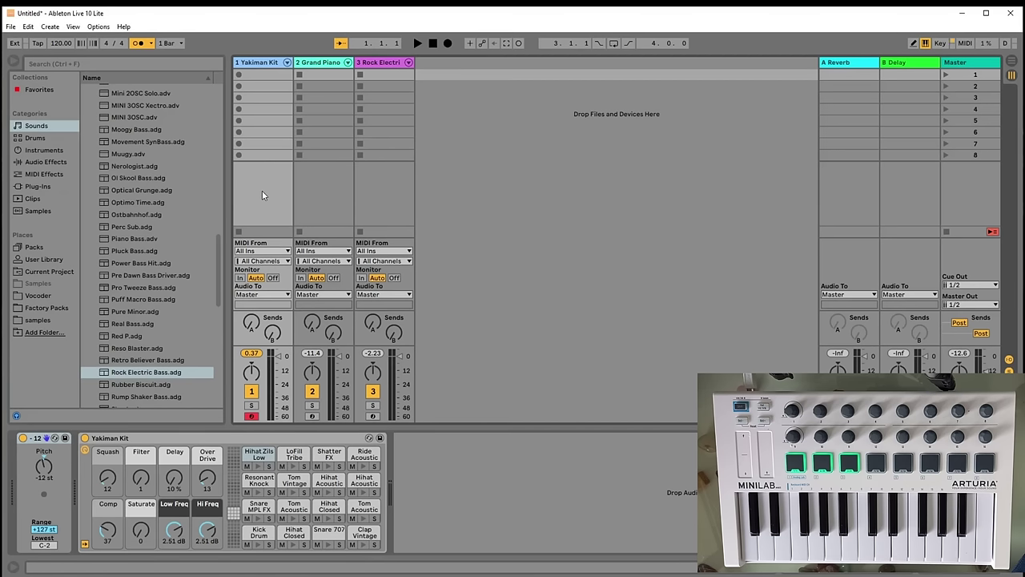
key(Return)
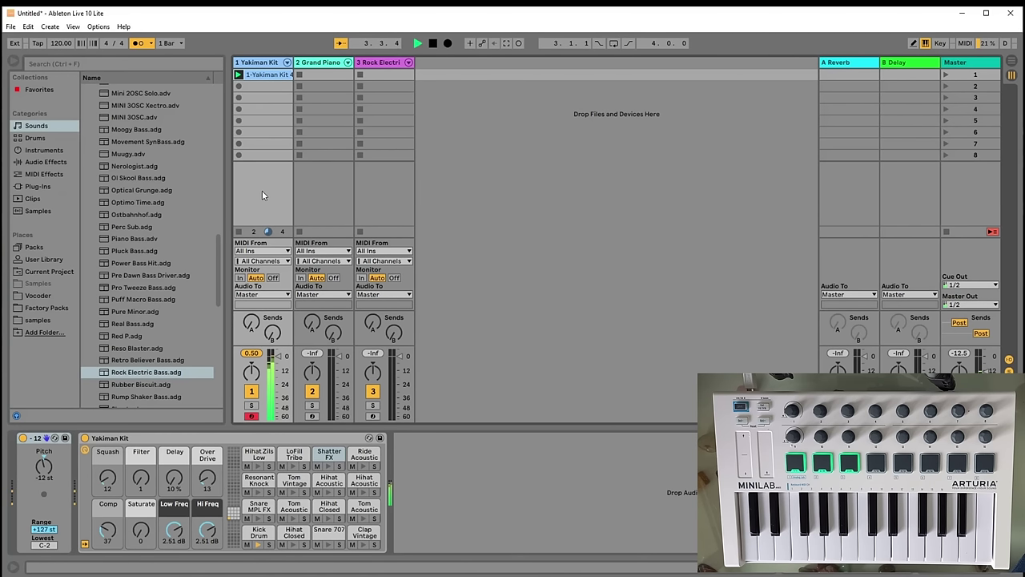
key(Right)
key(Right)
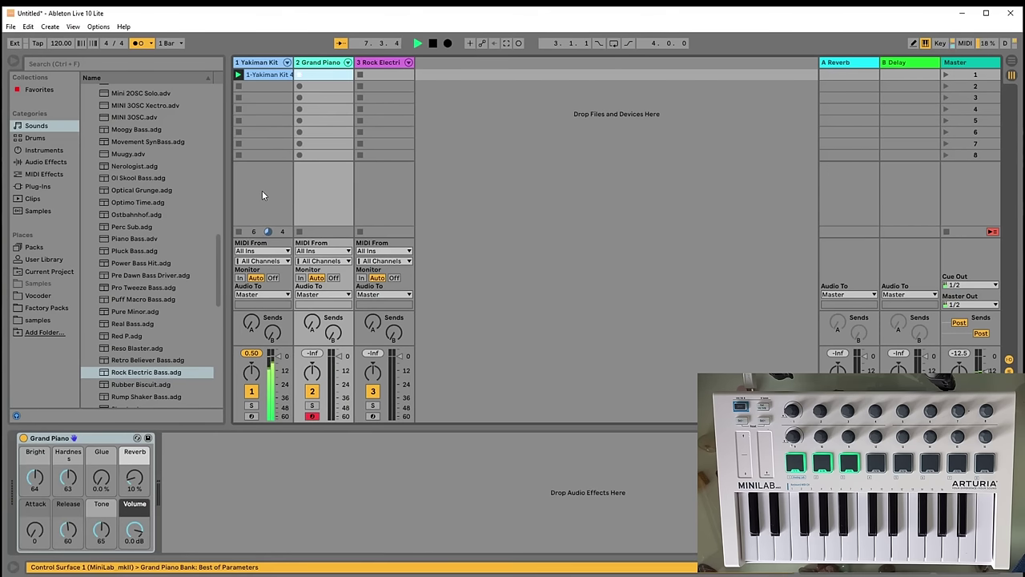
key(Return)
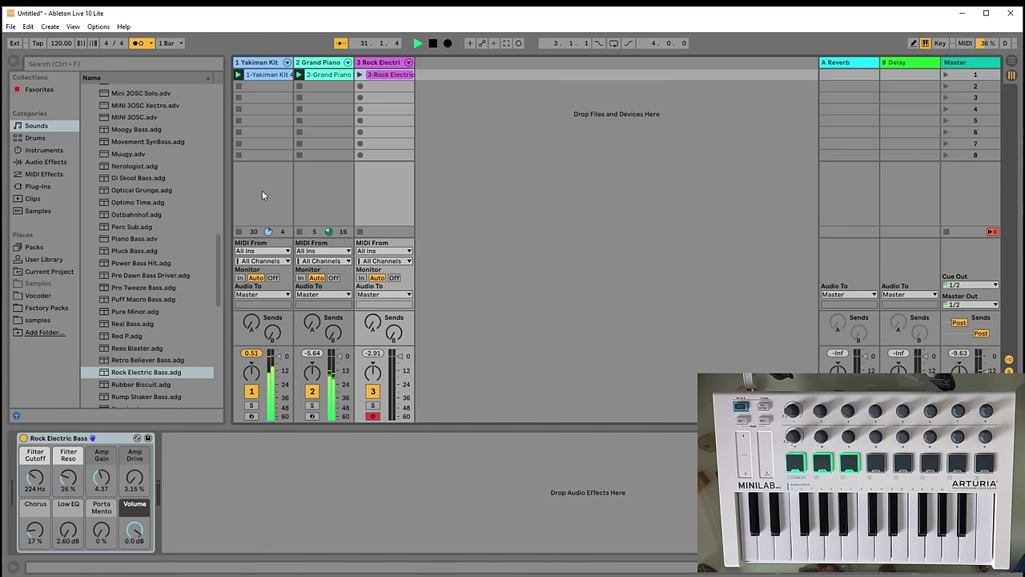
key(space)
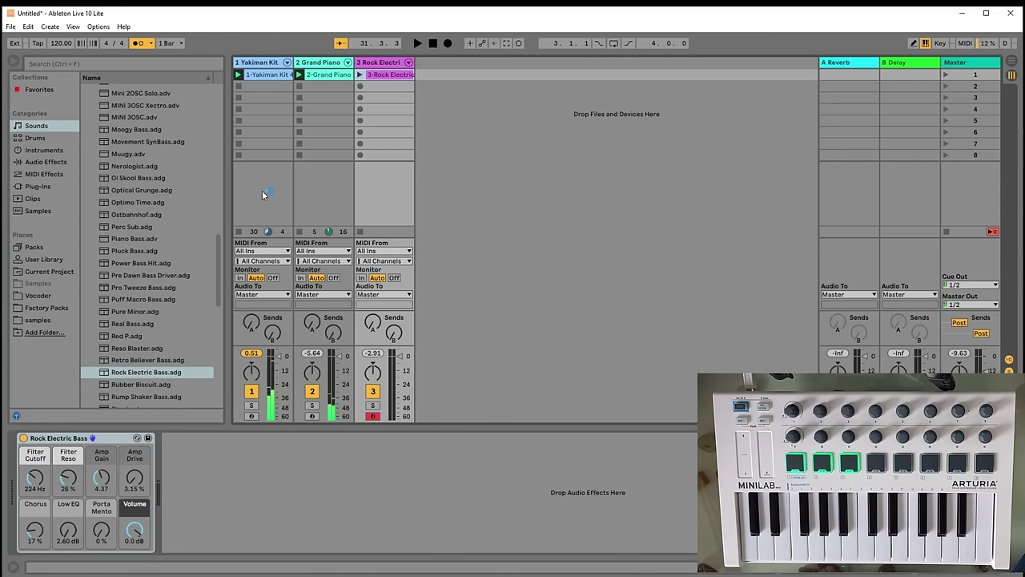